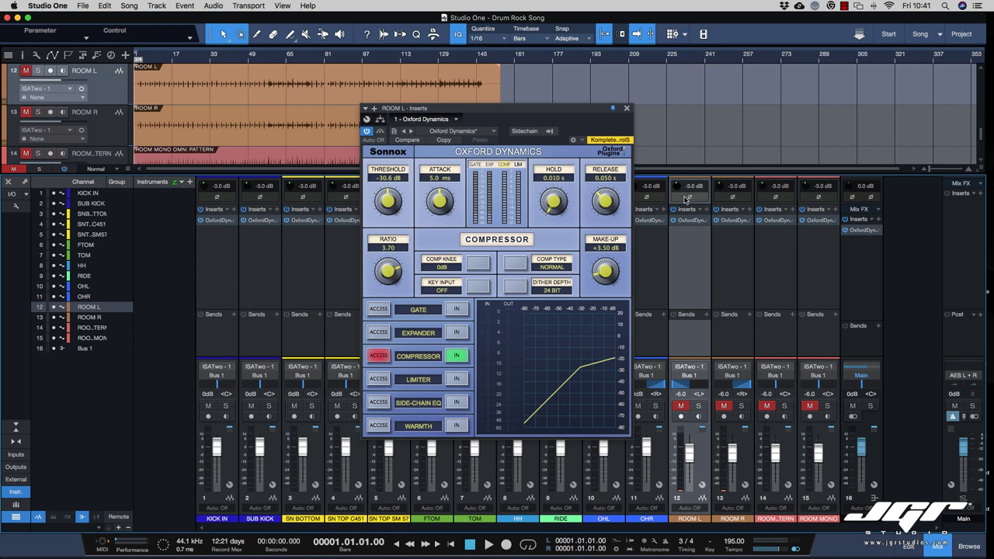
Select the KICK IN channel, play the drum mix with all inserts bypassed, and reactivate all inserts during playback.
mouse_move(595, 172)
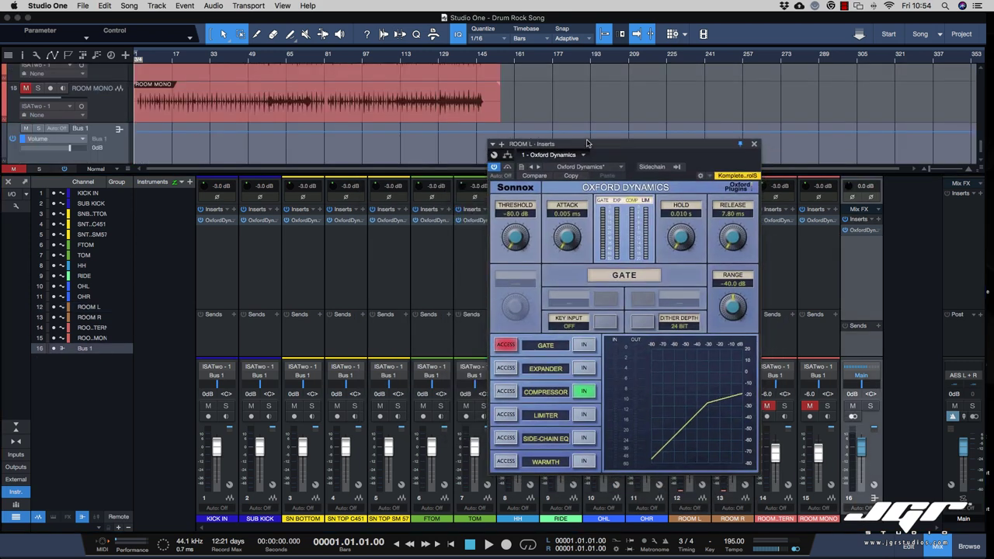
left_click_drag(592, 147, 581, 139)
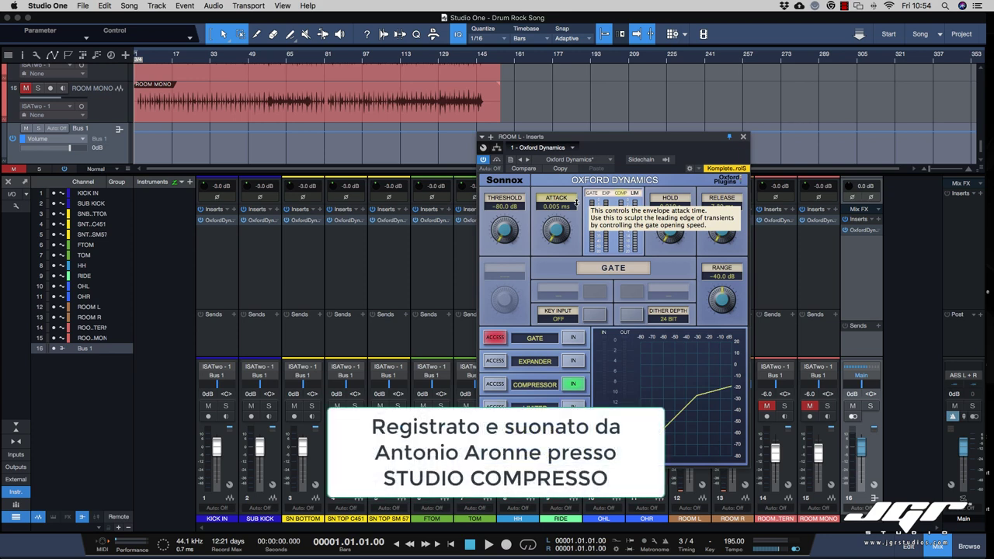
left_click(227, 255)
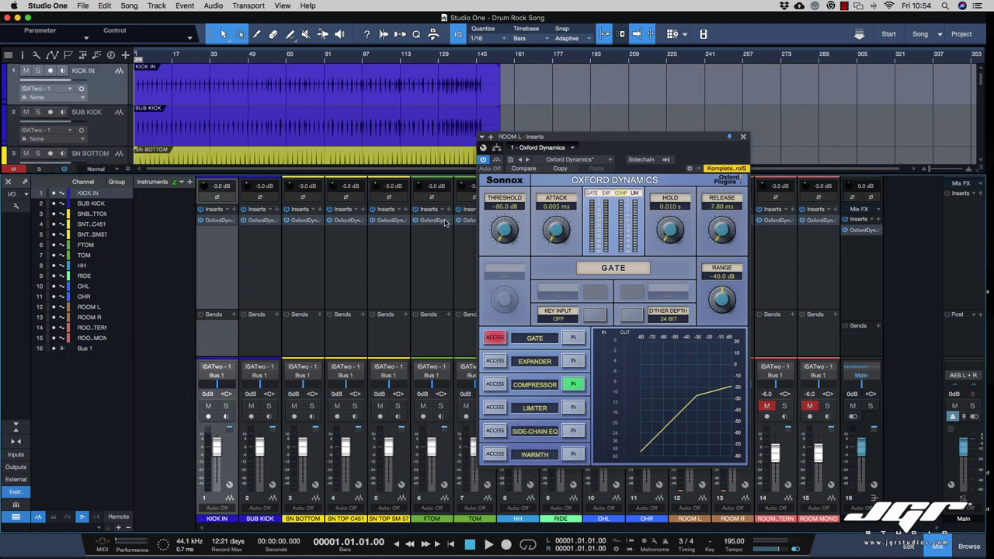
left_click_drag(690, 138, 671, 76)
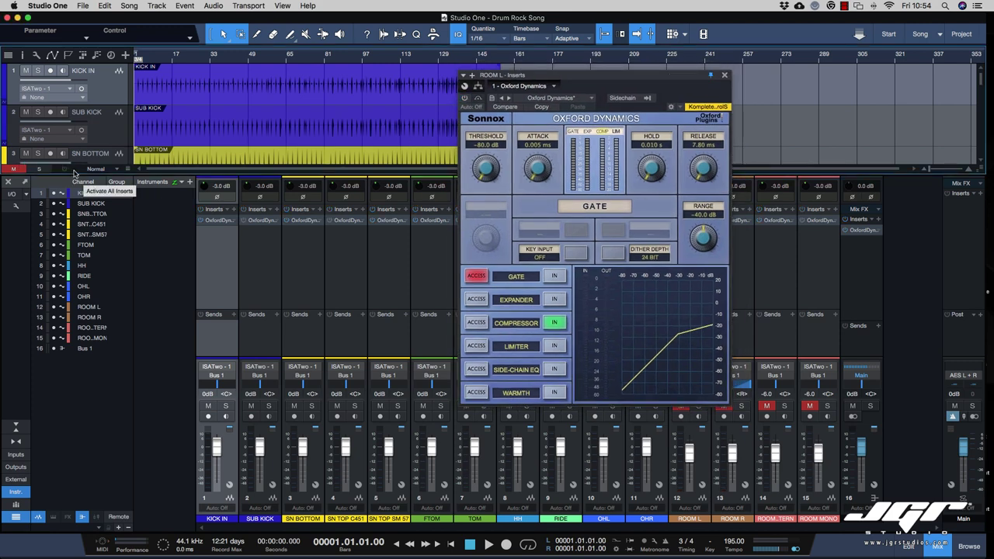
key("space")
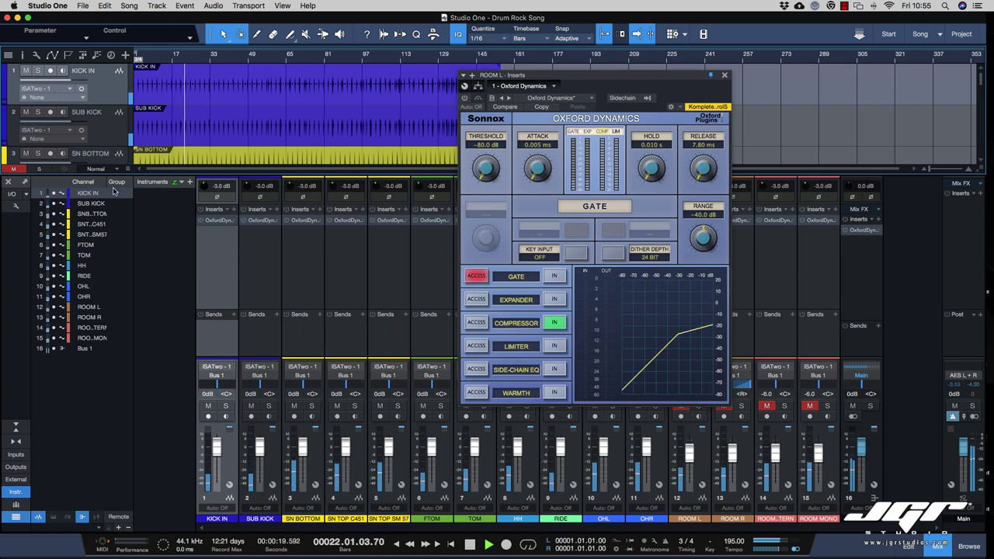
left_click(66, 169)
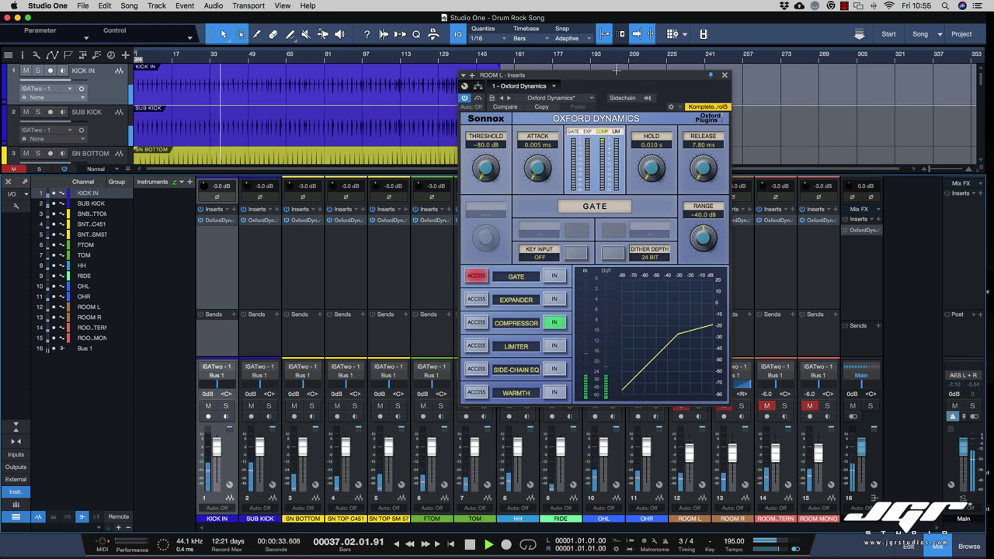
Remove the Oxford Dynamics insert from the Bus 1 channel.
right_click(877, 232)
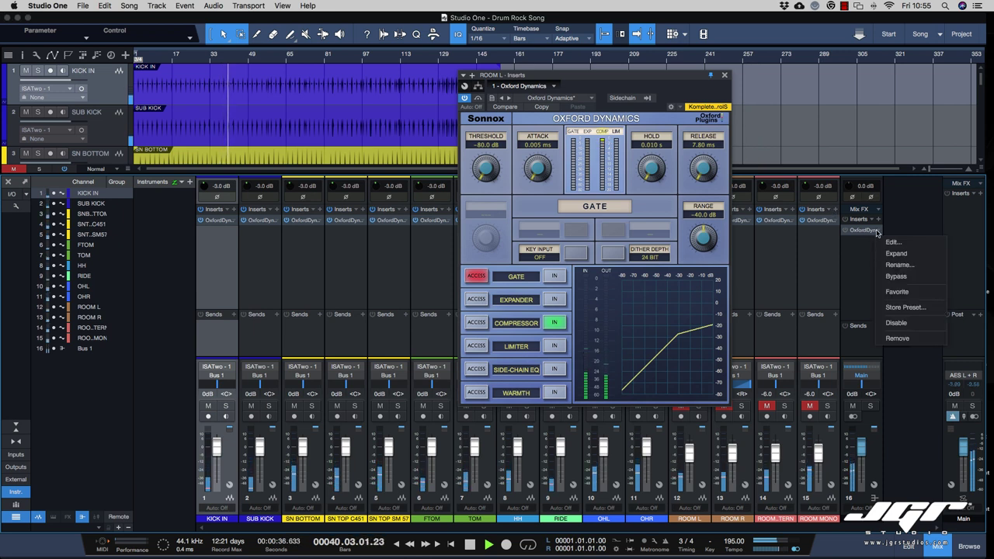
left_click(905, 337)
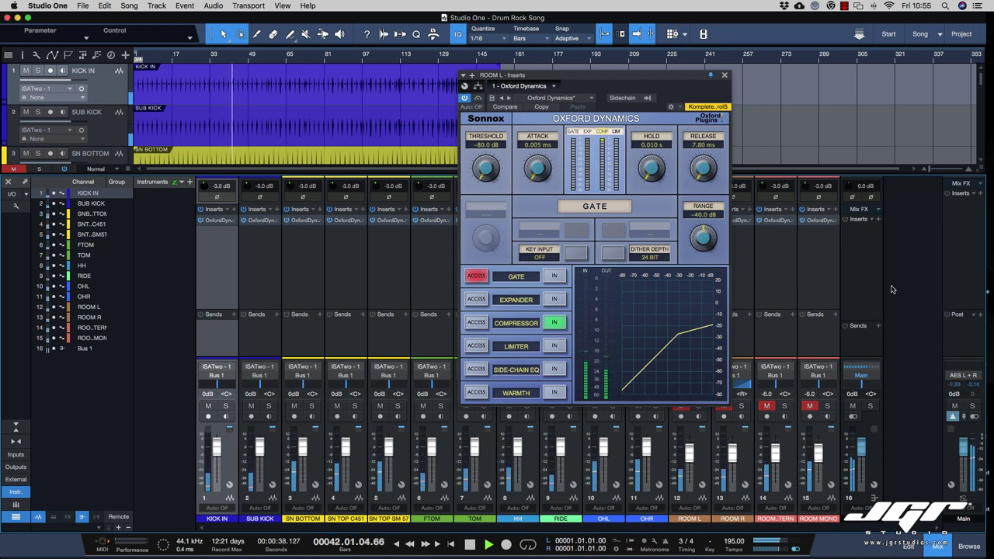
left_click(65, 169)
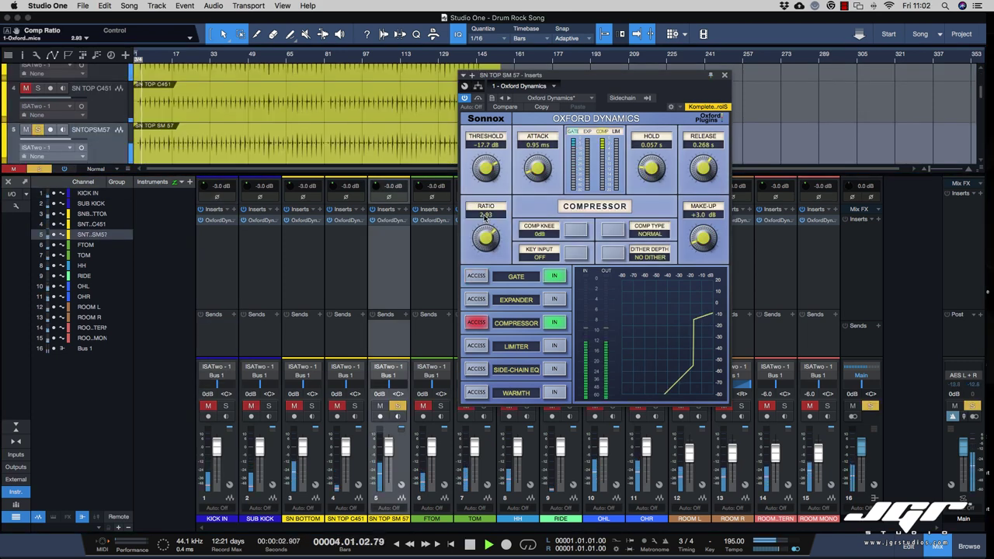
Set the SN TOP SM 57 compressor to ratio 2.86, make-up gain +6.04 dB and attack 1.91 ms.
left_click_drag(484, 206, 482, 219)
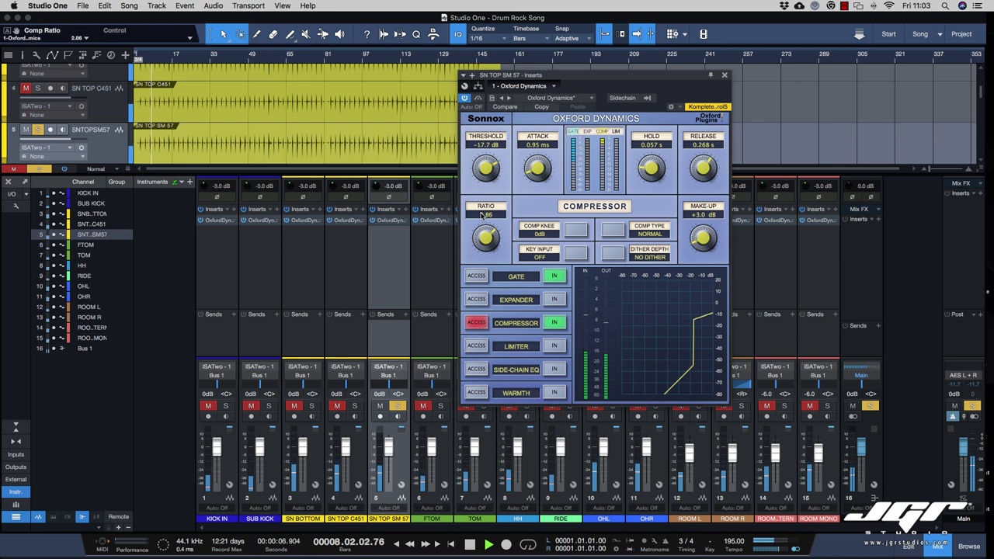
left_click_drag(702, 242, 705, 226)
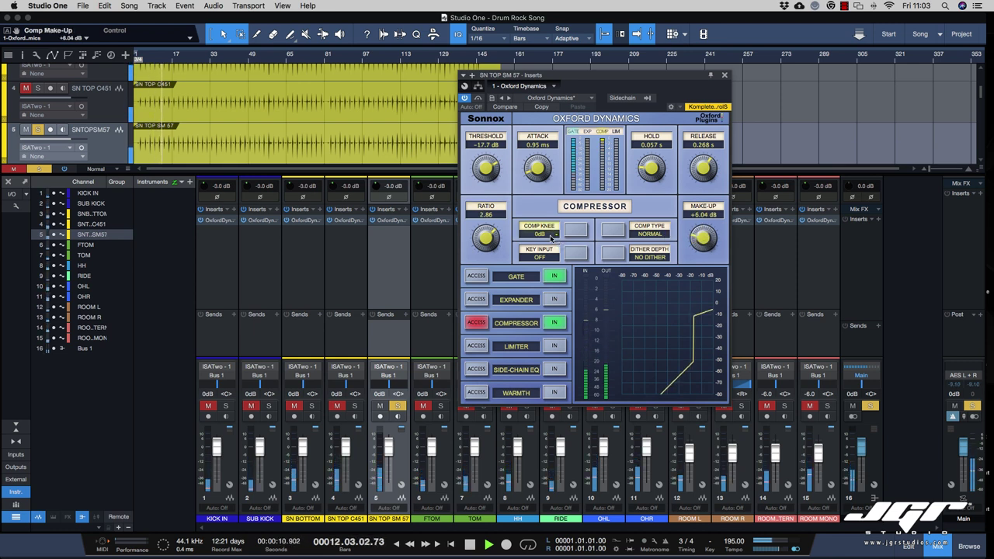
left_click_drag(539, 166, 535, 150)
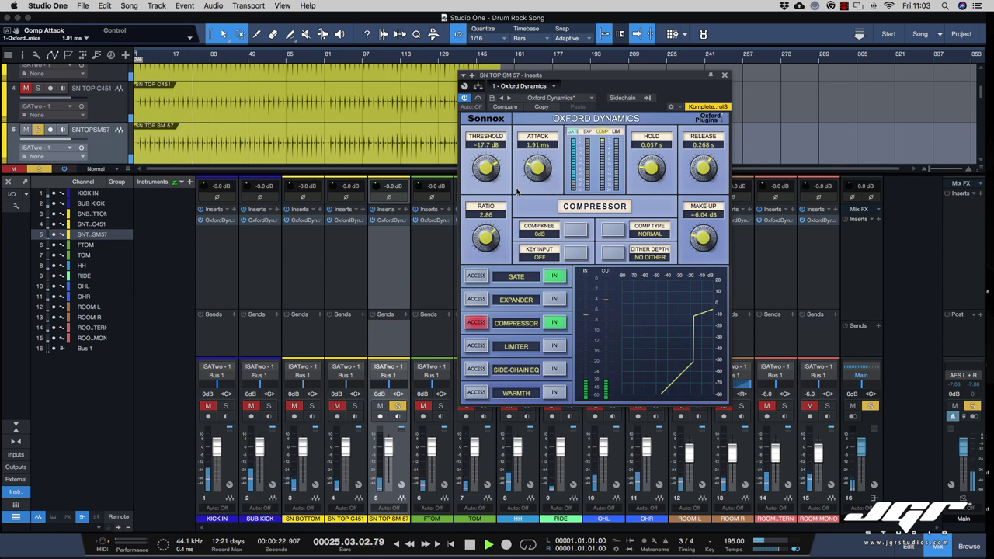
Raise the SN TOP SM 57 compressor's ratio to 5.43 and attack to 2.02 ms, and unsolo the track.
mouse_move(483, 242)
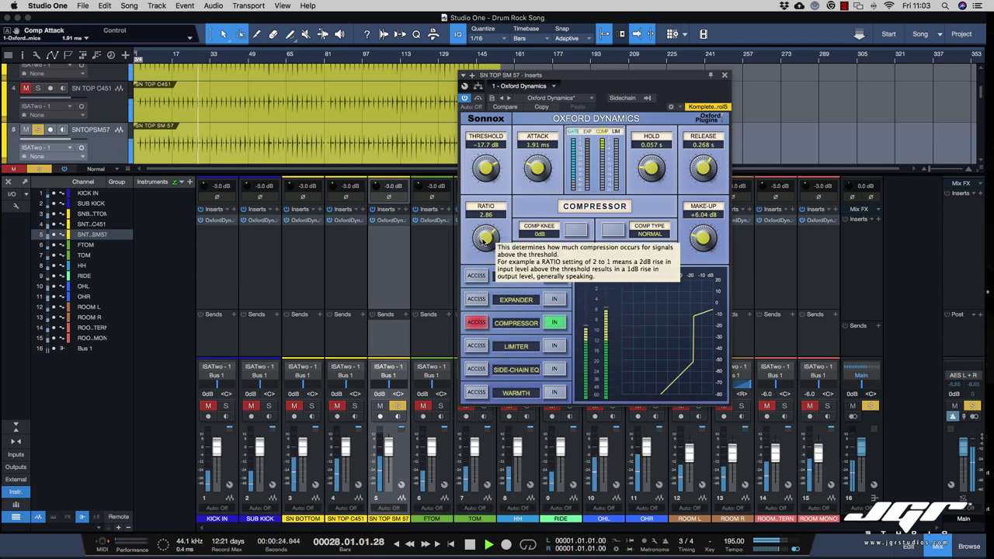
left_click_drag(482, 242, 483, 217)
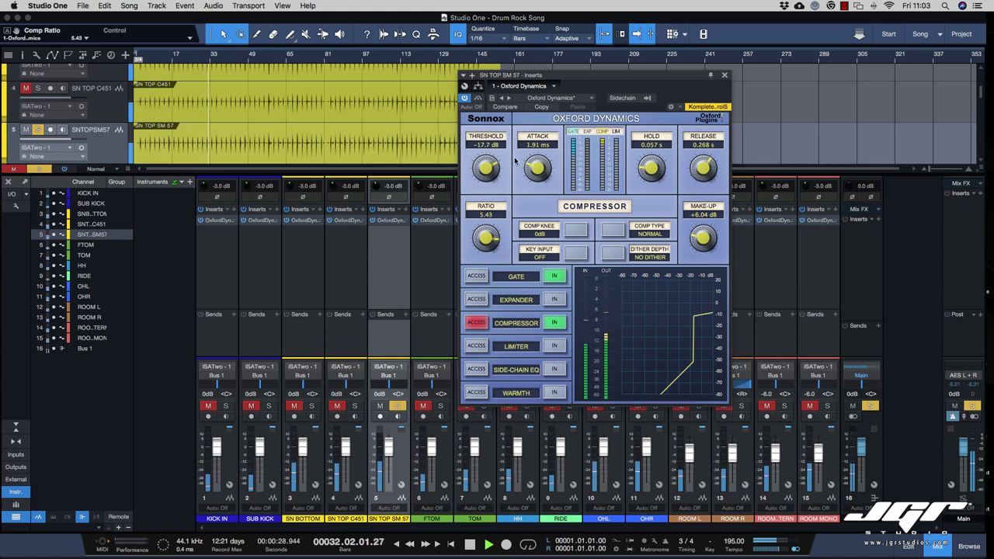
left_click_drag(541, 174, 540, 169)
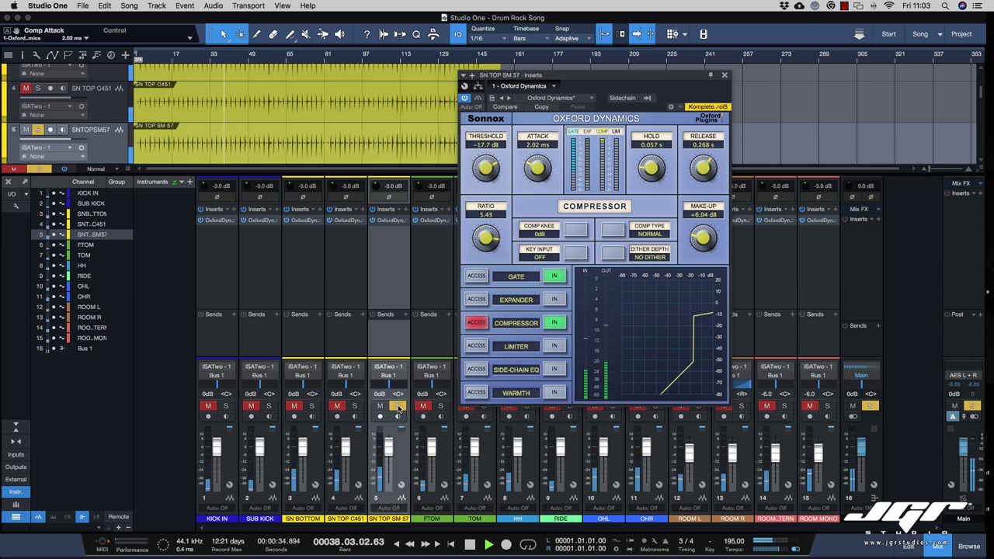
left_click(397, 407)
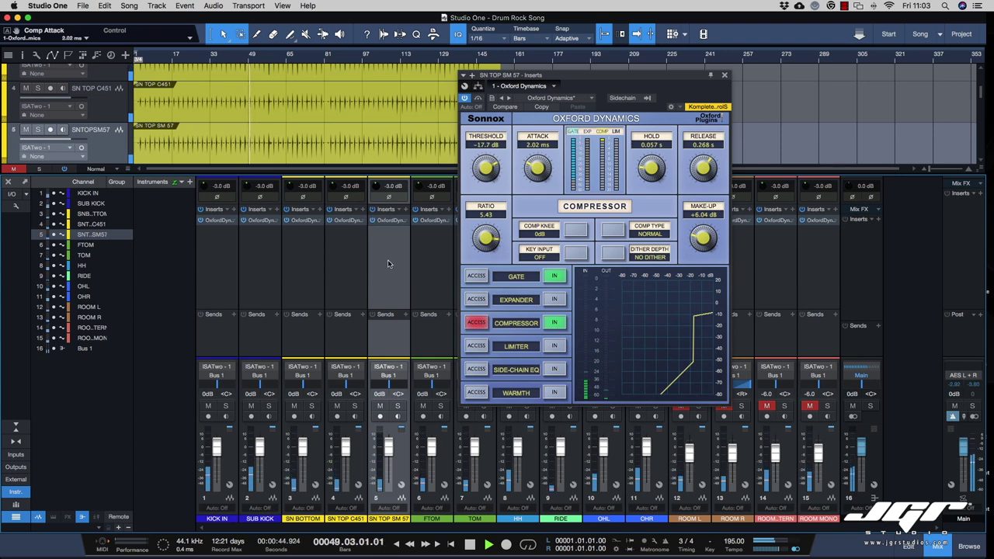
Review the Oxford Dynamics settings on the FTOM and HH channels and close the plug-in window.
left_click(428, 255)
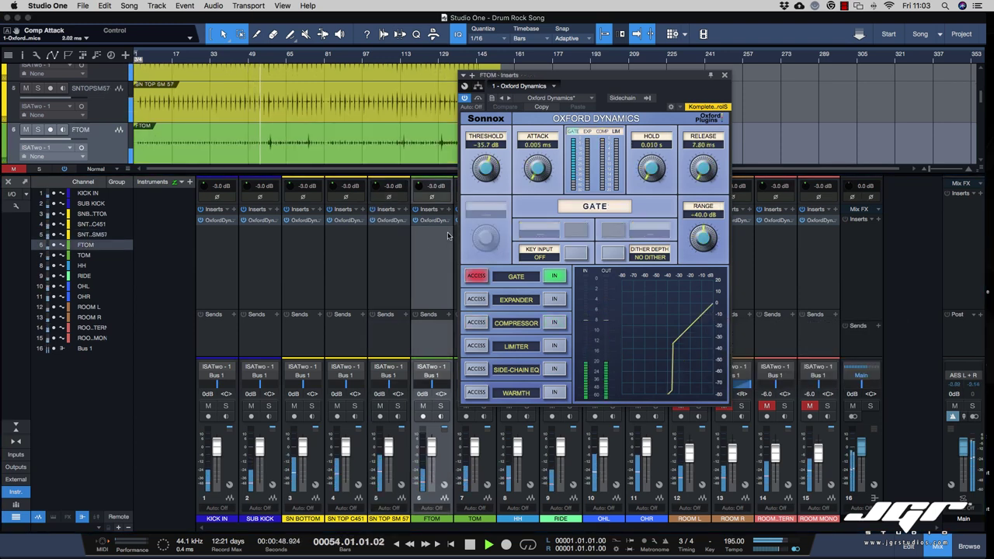
left_click(431, 221)
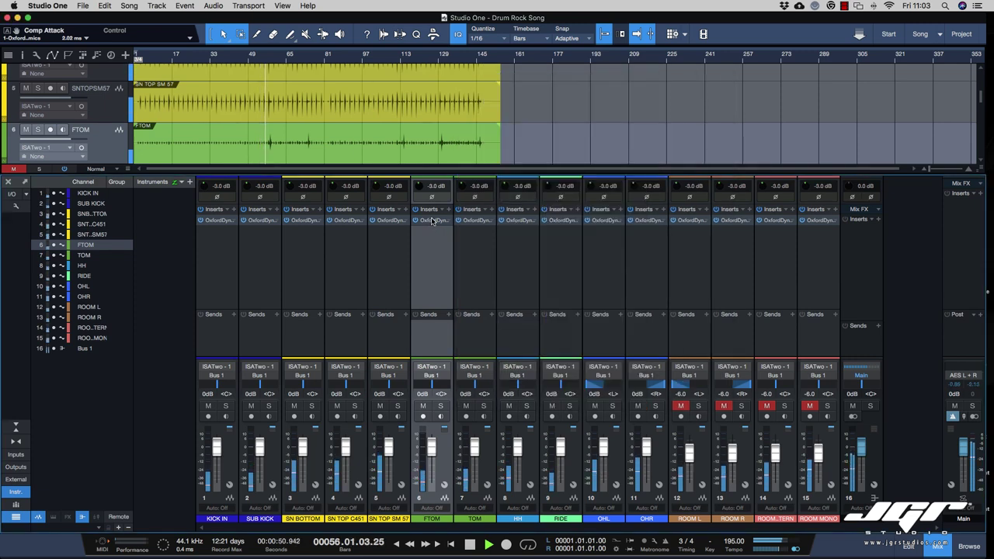
left_click(431, 222)
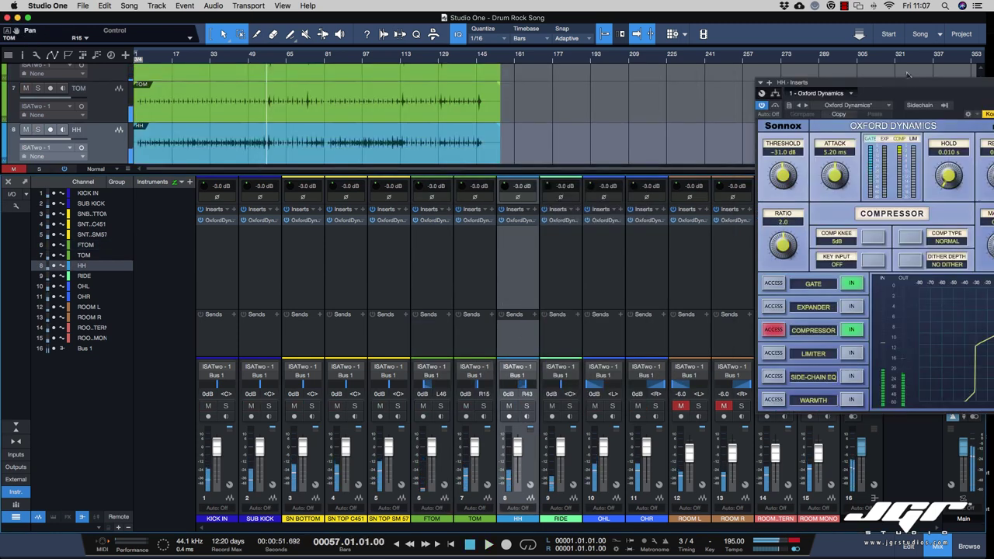
left_click_drag(908, 77, 507, 69)
left_click(620, 75)
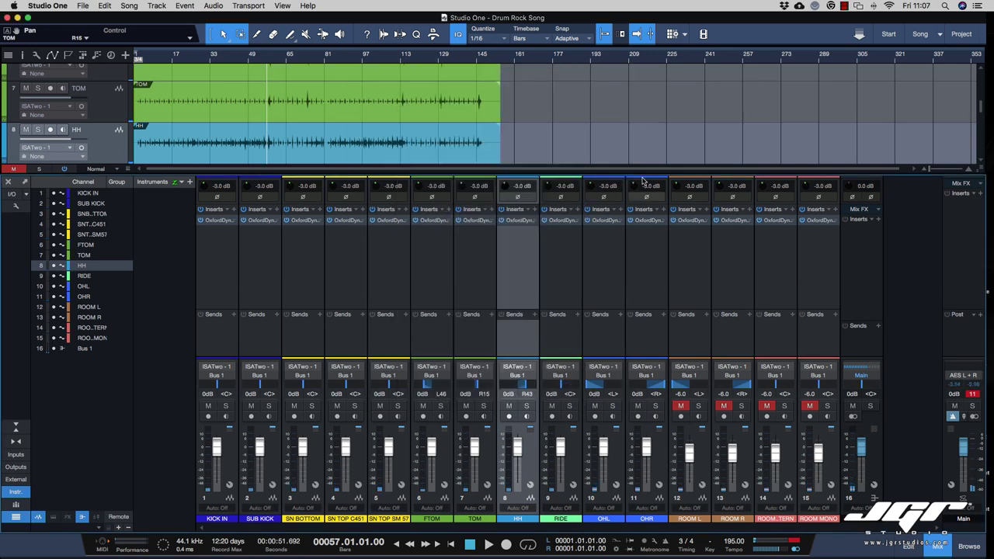
Open Oxford Dynamics on the OHL channel and compare the playback with its compressor switched off and on.
left_click(609, 255)
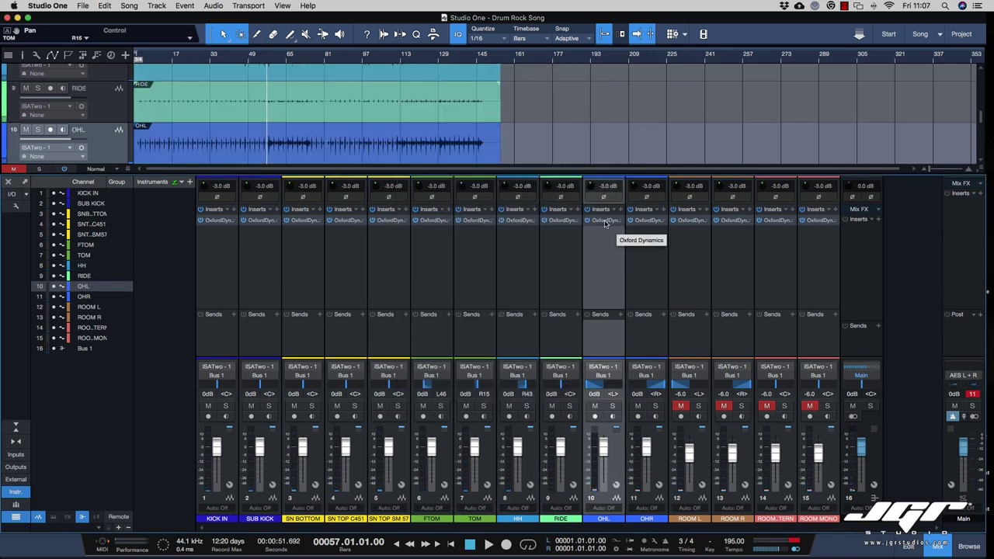
left_click(604, 220)
left_click_drag(763, 91, 509, 103)
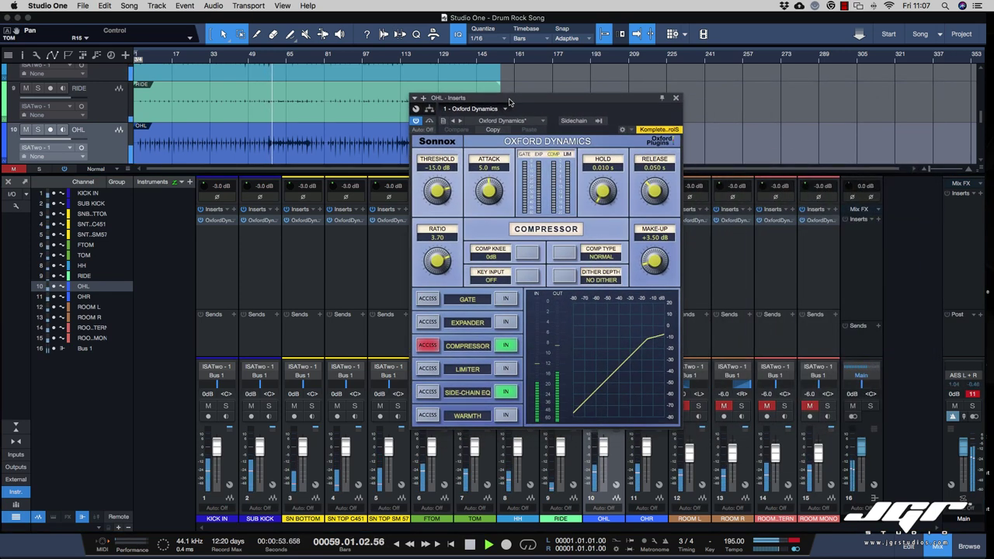
left_click(505, 345)
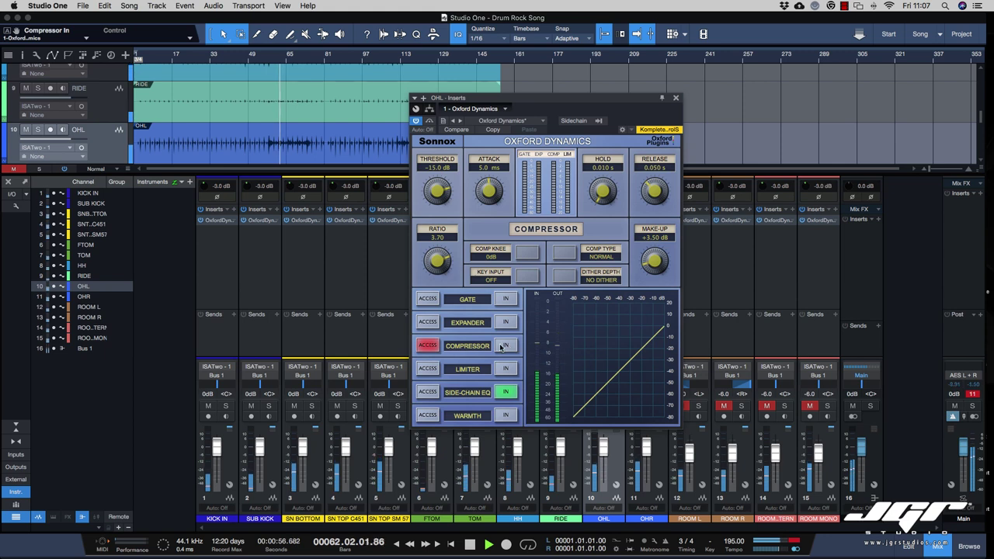
left_click(505, 345)
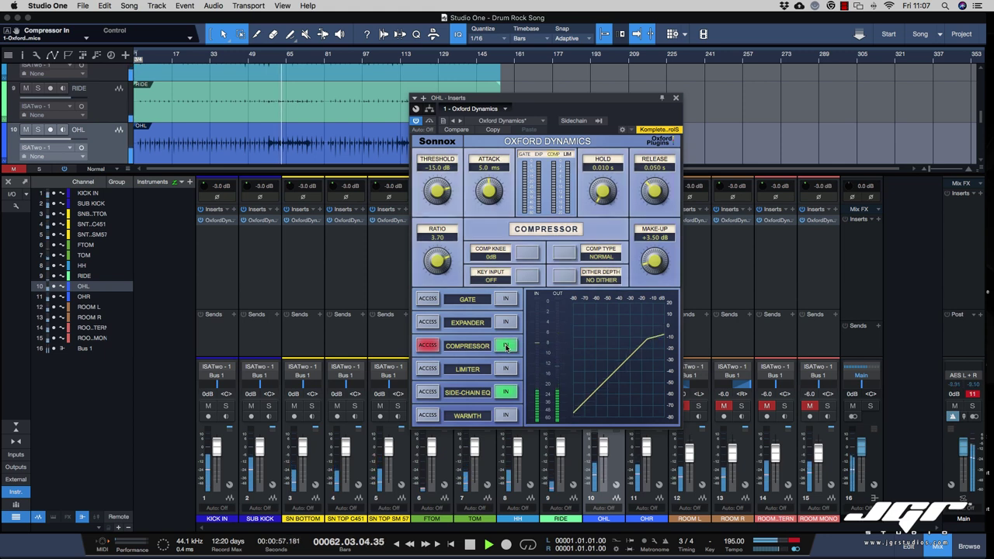
Turn off OHL's side-chain EQ and set its compressor ratio to 4.46 and attack to 0.52 ms.
left_click(506, 393)
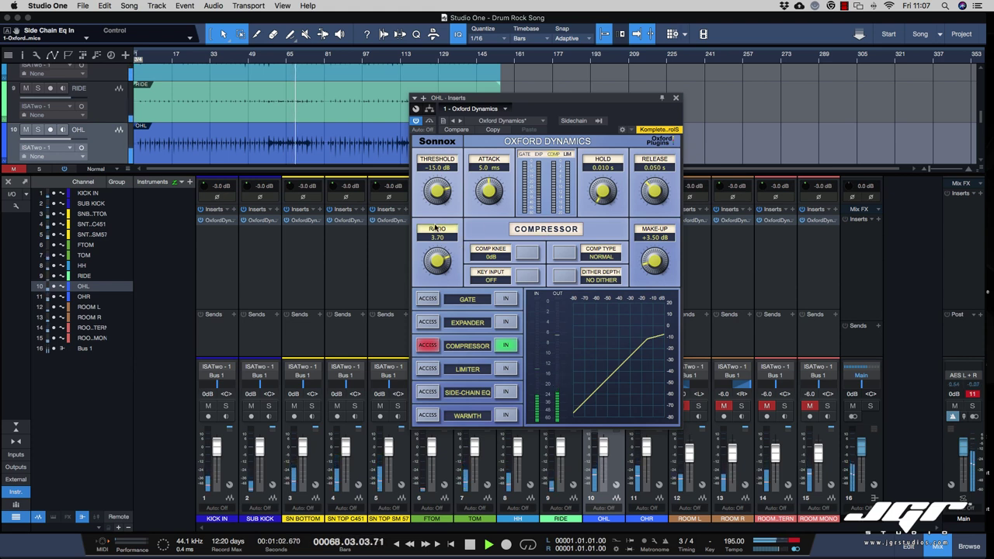
scroll(437, 256, "up", 5)
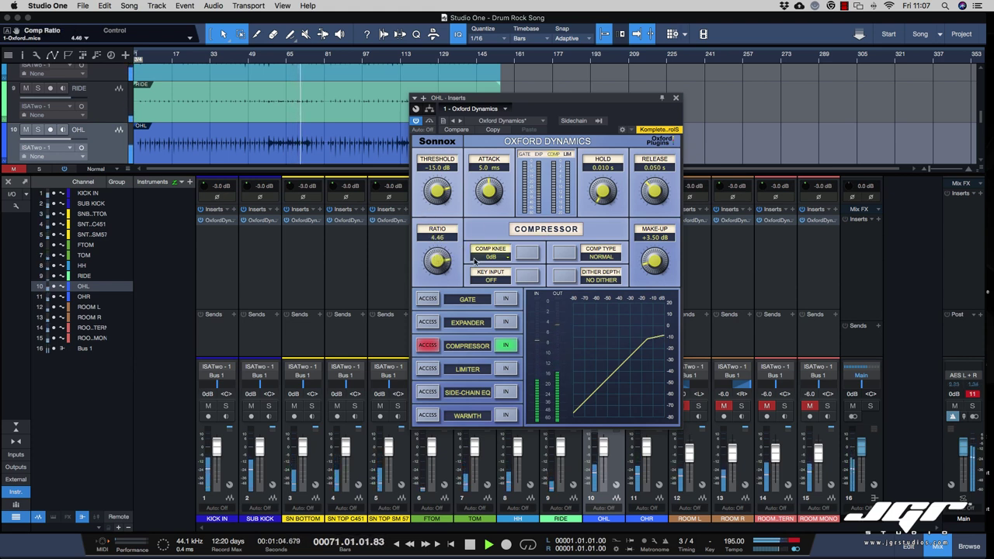
scroll(486, 197, "down", 5)
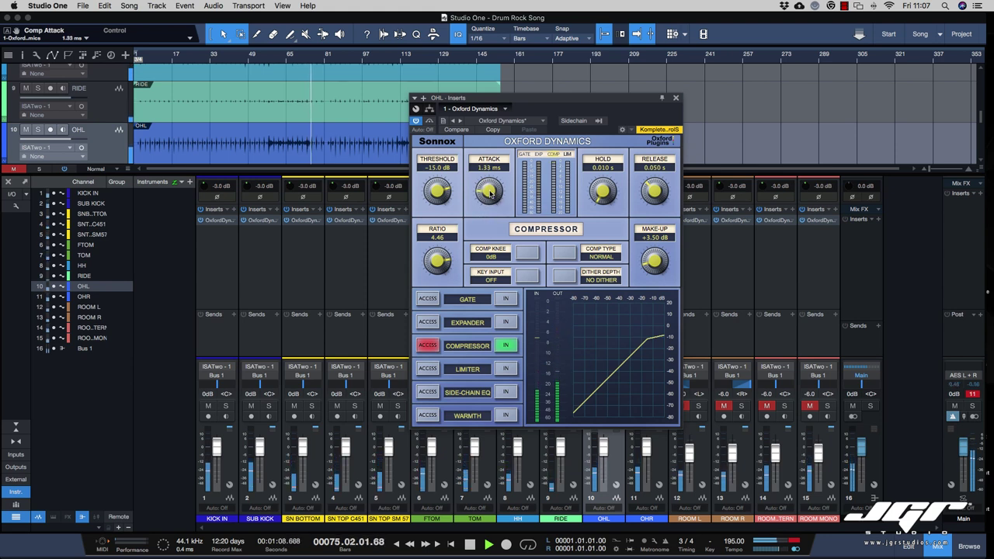
left_click_drag(490, 194, 492, 228)
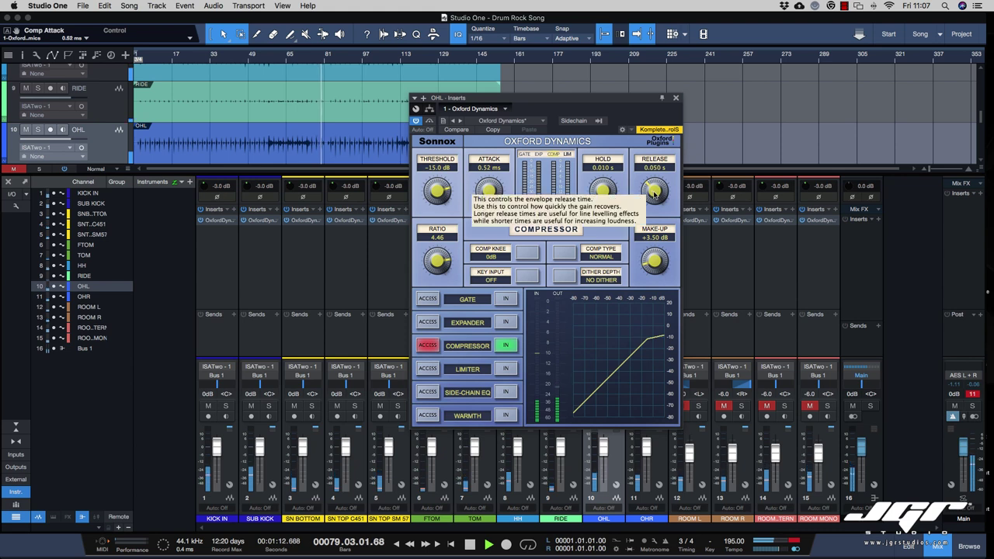
Set the OHL compressor's threshold to -21.4 dB and its release to 0.037 s.
left_click_drag(654, 192, 655, 153)
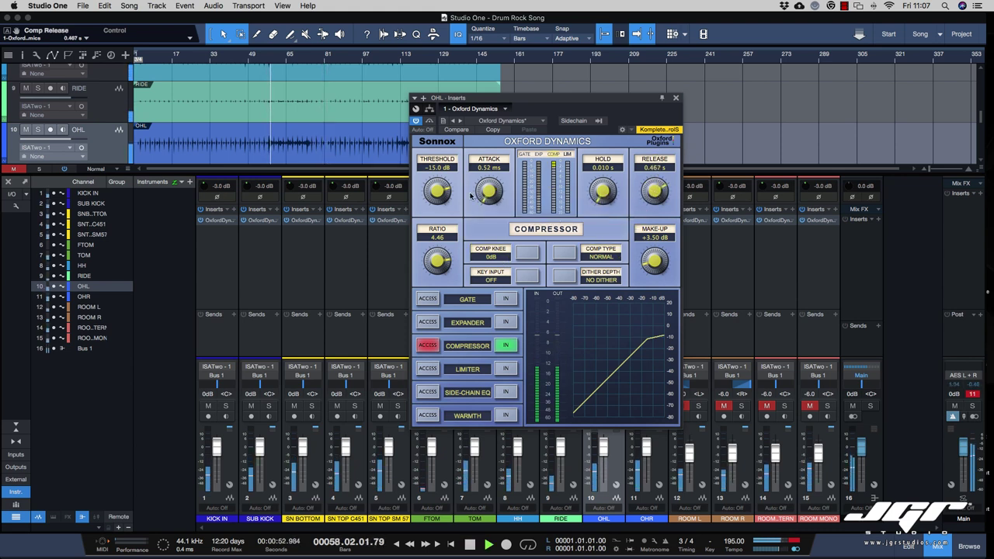
mouse_move(428, 191)
left_mouse_down()
mouse_move(434, 221)
mouse_move(433, 207)
left_mouse_up()
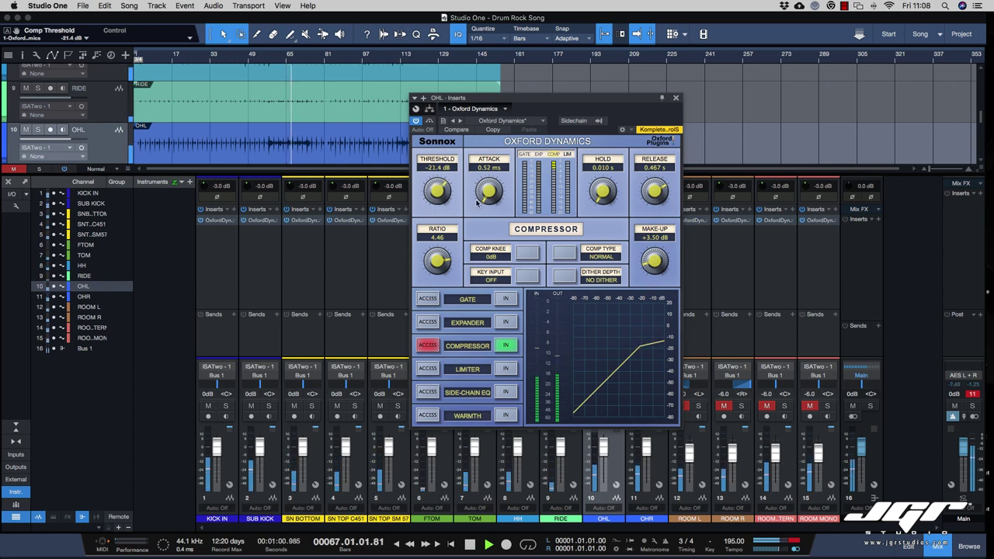
left_click_drag(591, 98, 453, 103)
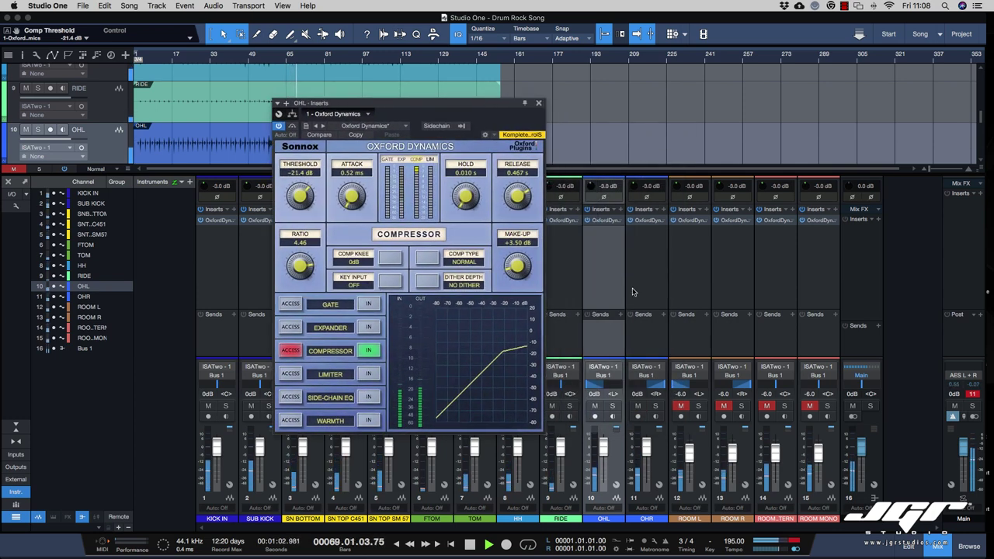
left_click_drag(526, 194, 529, 259)
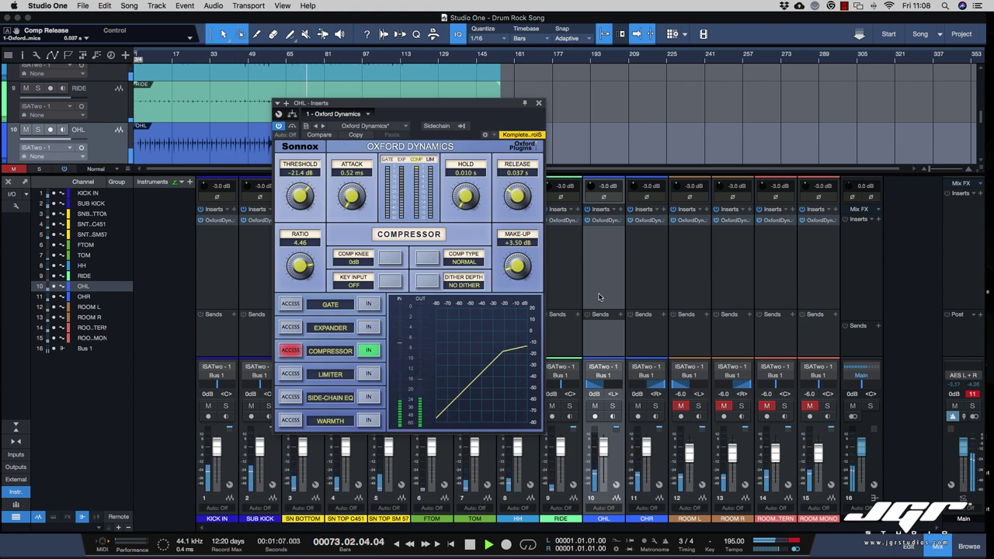
Check the Oxford Dynamics settings on OHR, close its window, stop playback, and reopen the plug-in on OHL.
left_click(649, 224)
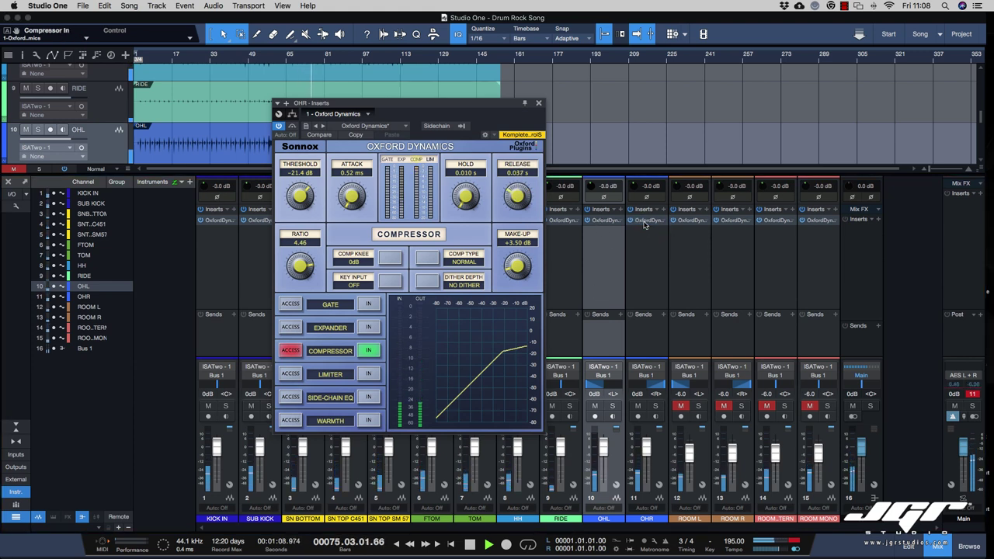
left_click(539, 103)
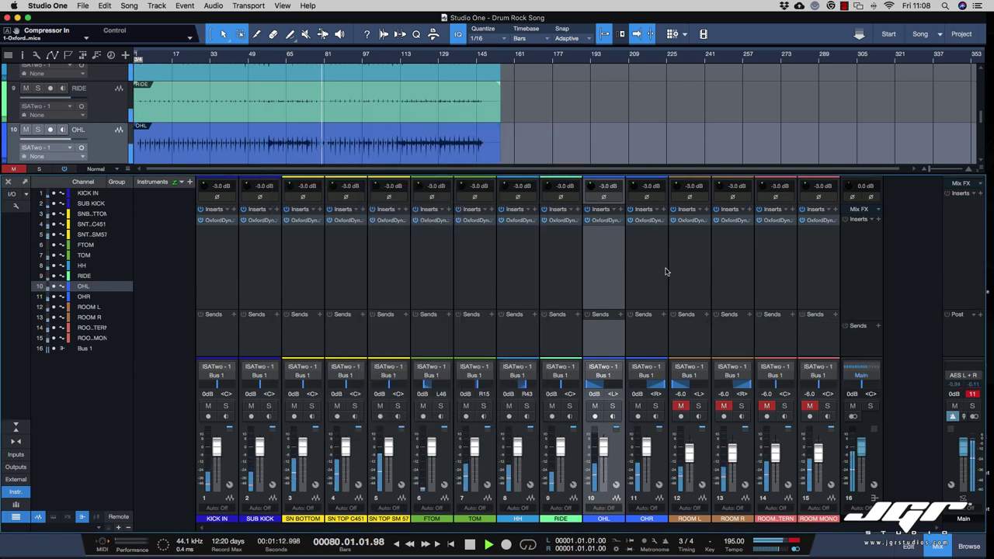
key("space")
left_click(604, 219)
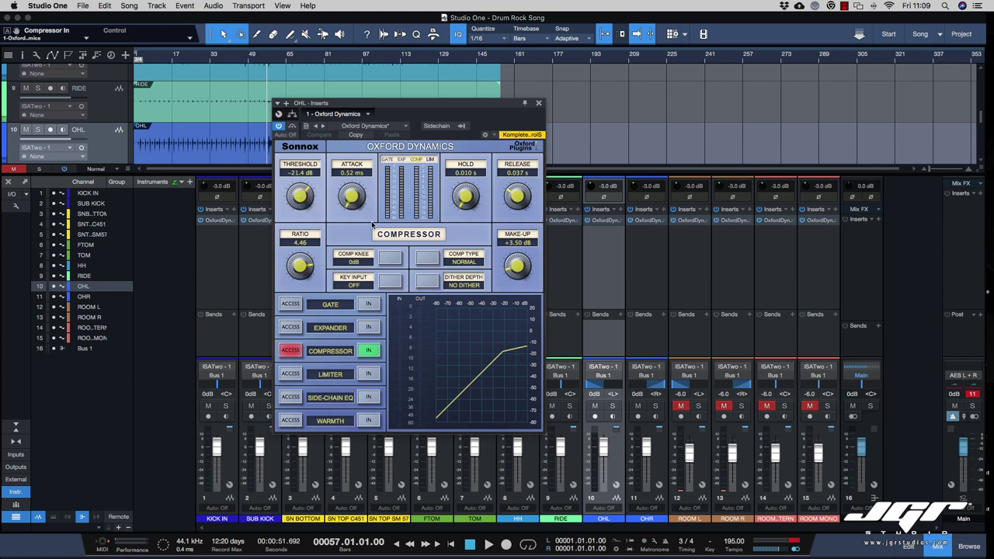
View the OHL compressor's knee options and try the Classic compressor type, then return the type to Normal.
left_click(353, 261)
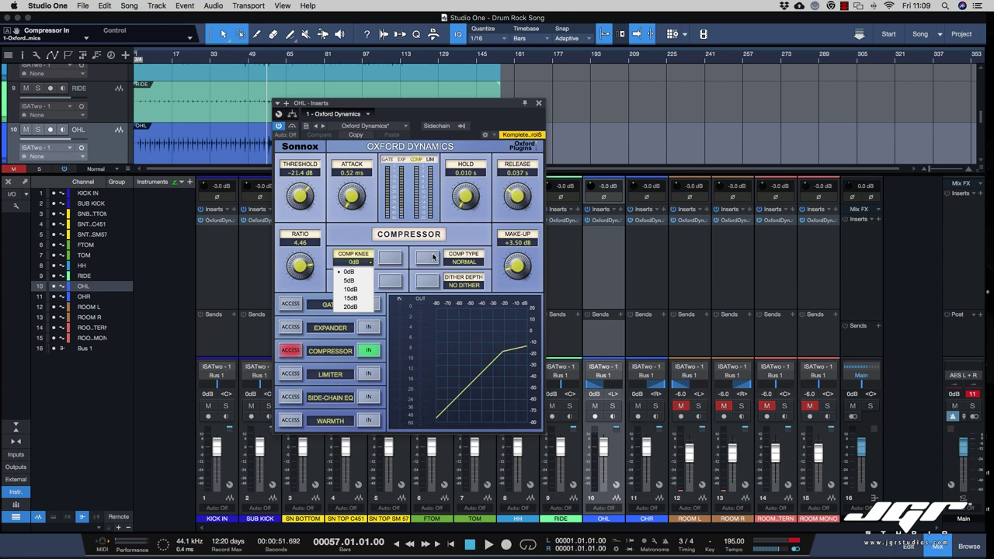
left_click(471, 265)
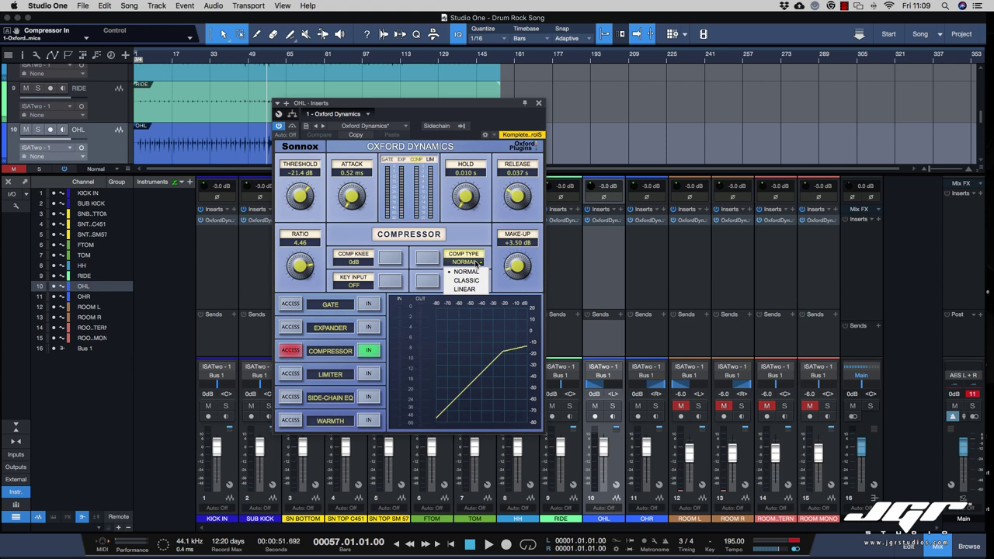
left_click(467, 281)
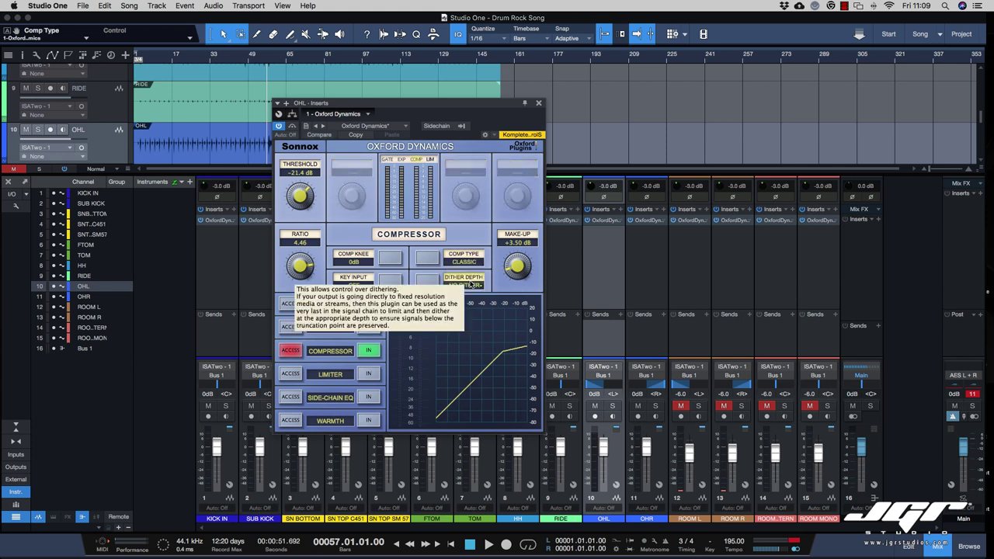
left_click(469, 262)
left_click(469, 277)
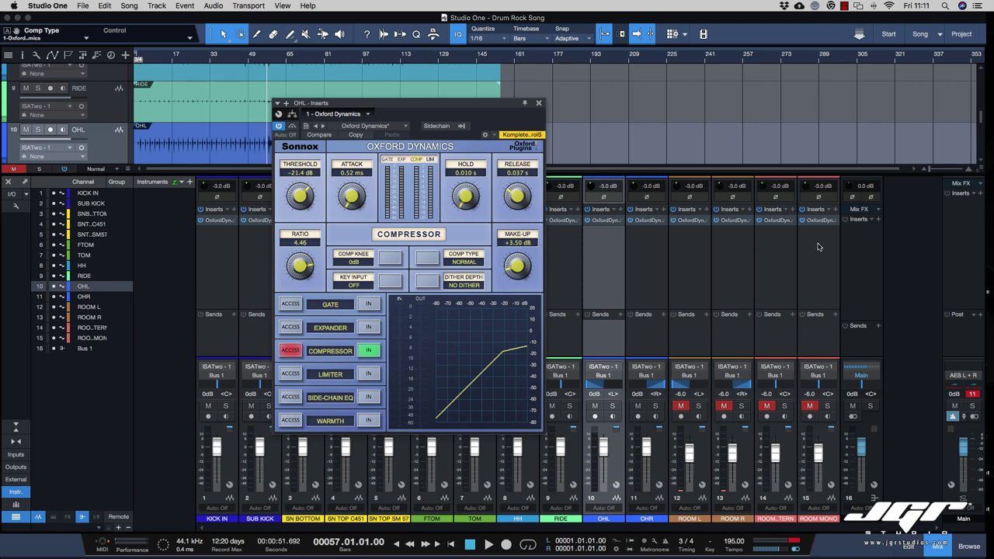
Add Oxford Dynamics to Bus 1, switch on its limiter and start playback.
left_click(867, 246)
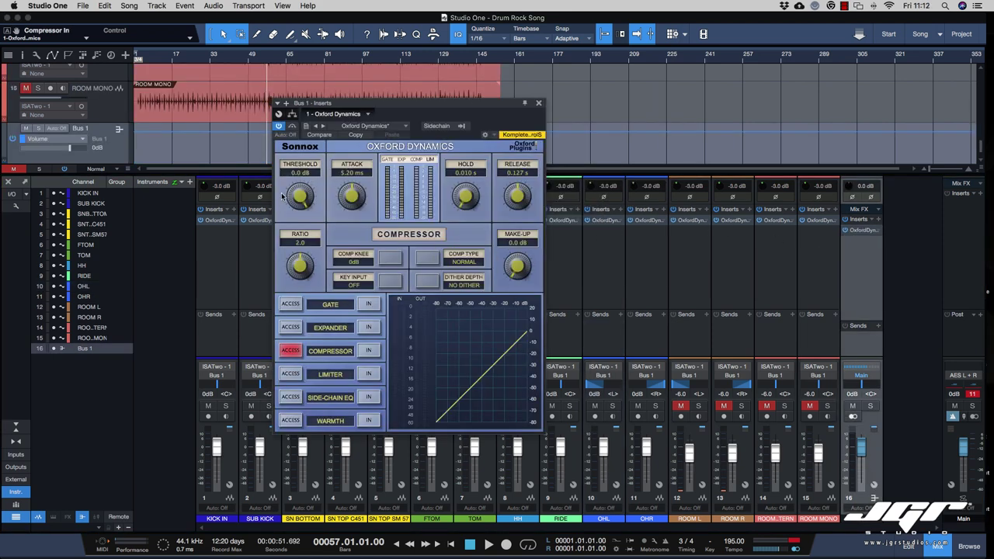
left_click(368, 373)
key("space")
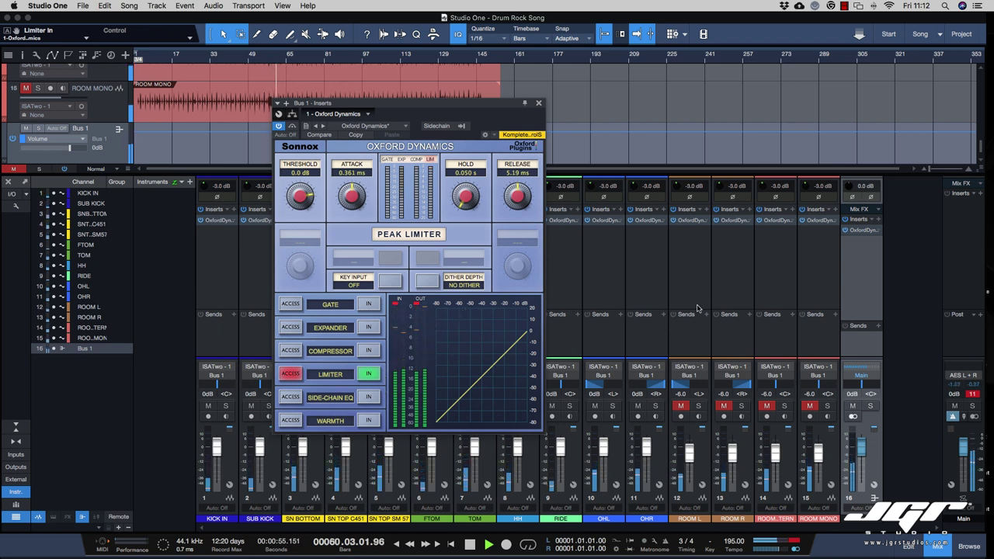
Reset the Main output's clip indicator, restart playback, and compare the drums with Bus 1's limiter off and on.
left_click(973, 394)
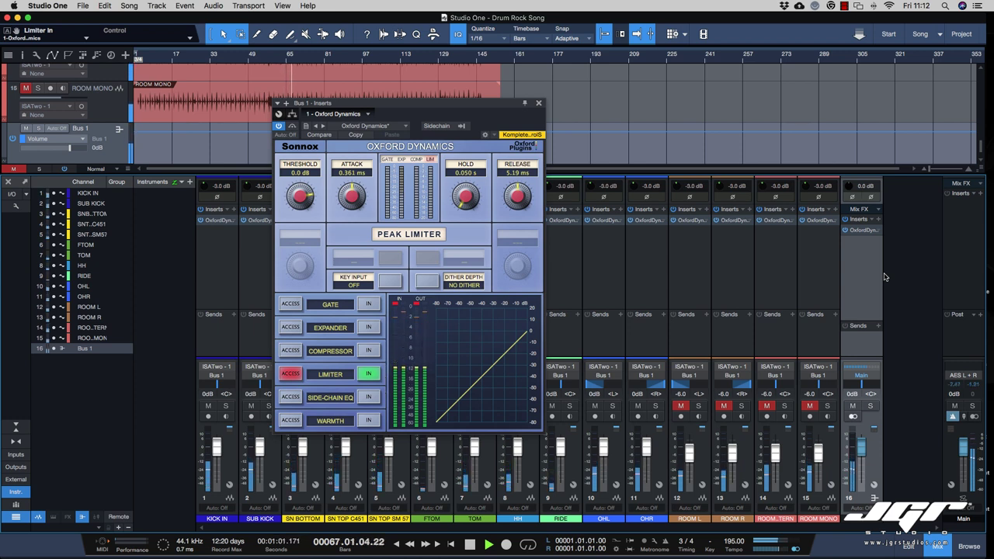
key("space")
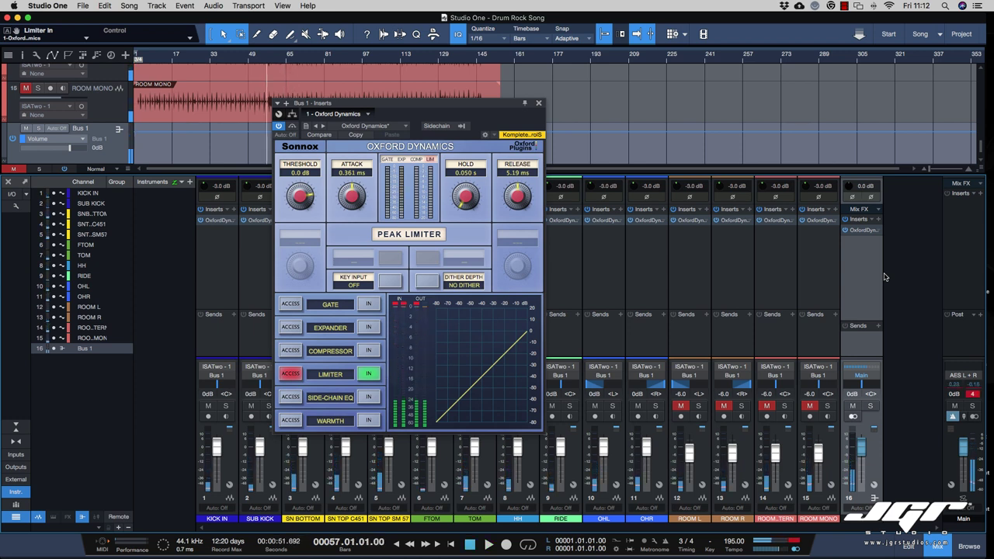
key("space")
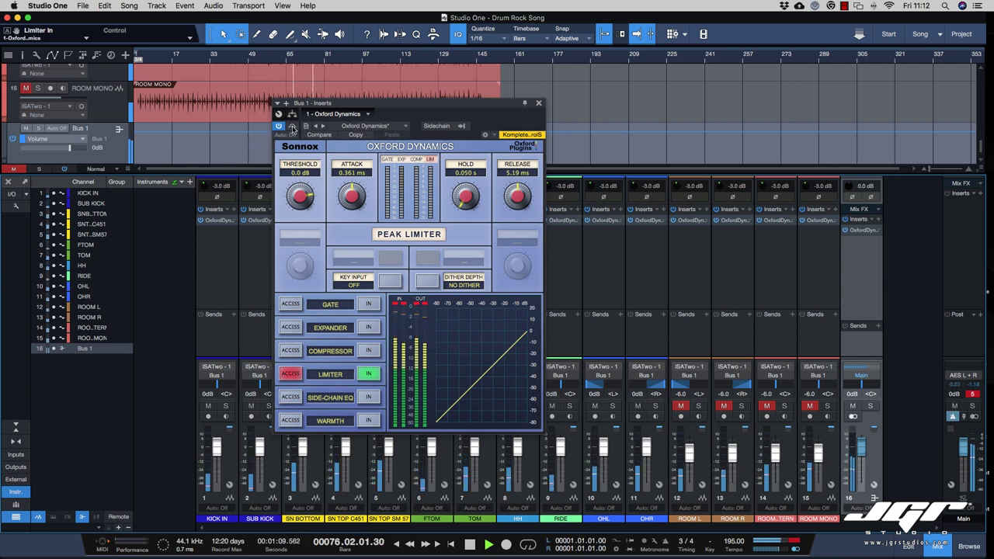
left_click(370, 374)
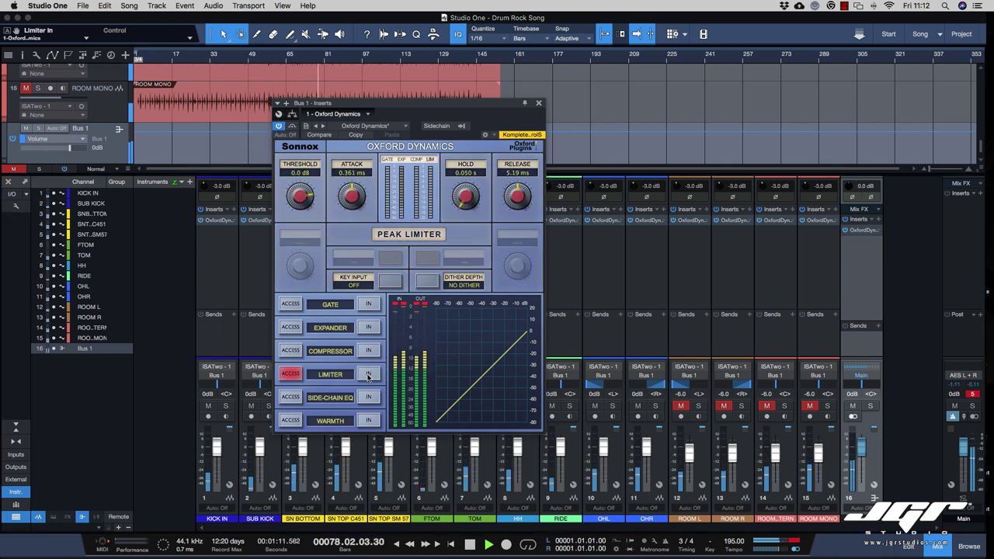
left_click(369, 375)
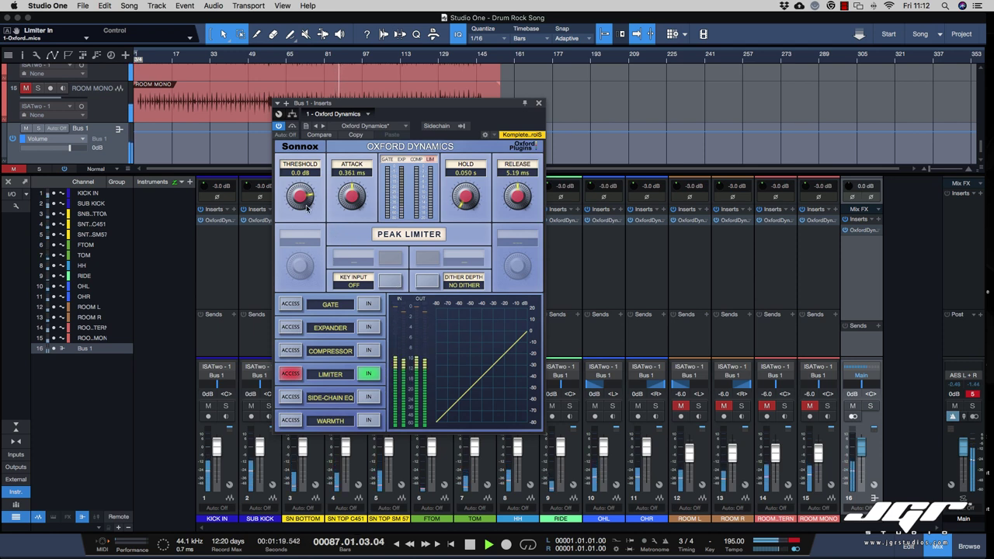
Set the Bus 1 limiter's threshold to -9.09 dB and its attack to 25.9 ms.
mouse_move(300, 195)
left_click_drag(300, 195, 310, 250)
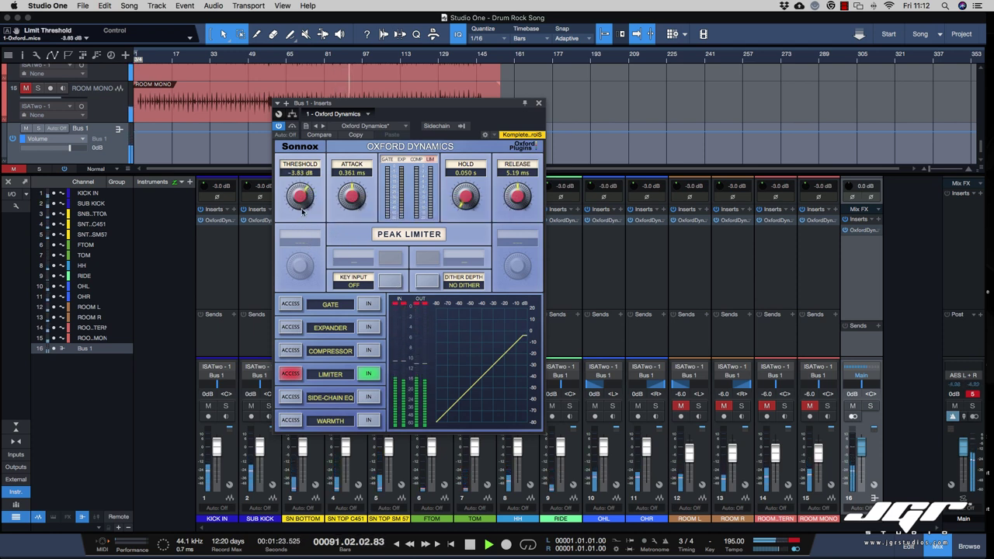
left_click_drag(301, 206, 317, 238)
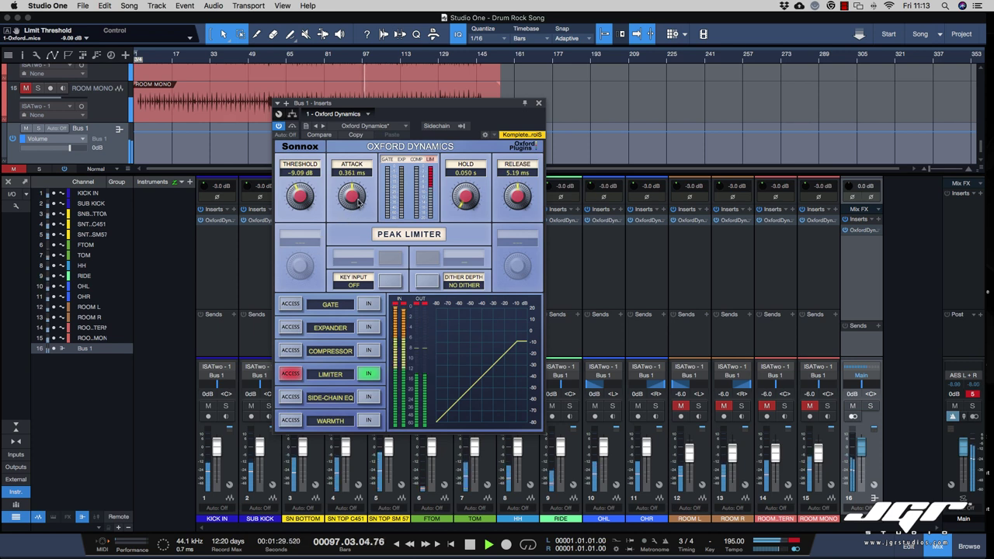
left_click_drag(352, 197, 357, 144)
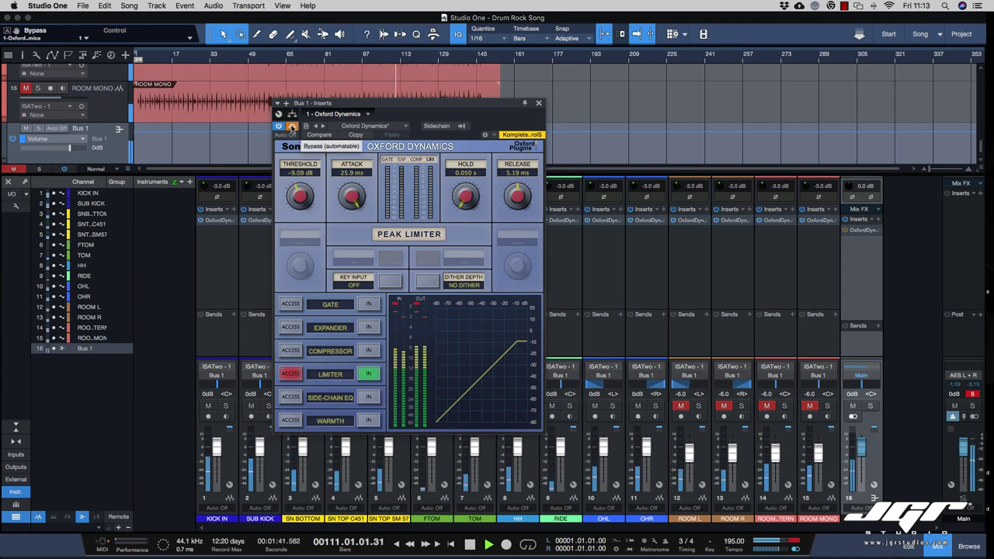
Compare the playback with Oxford Dynamics on Bus 1 active and bypassed, and leave it active.
left_click(292, 126)
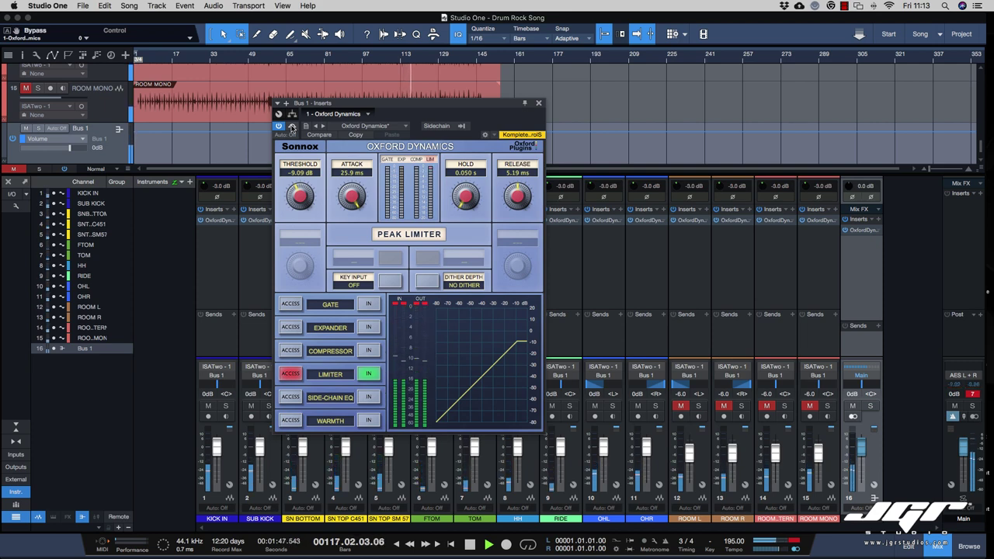
left_click(292, 127)
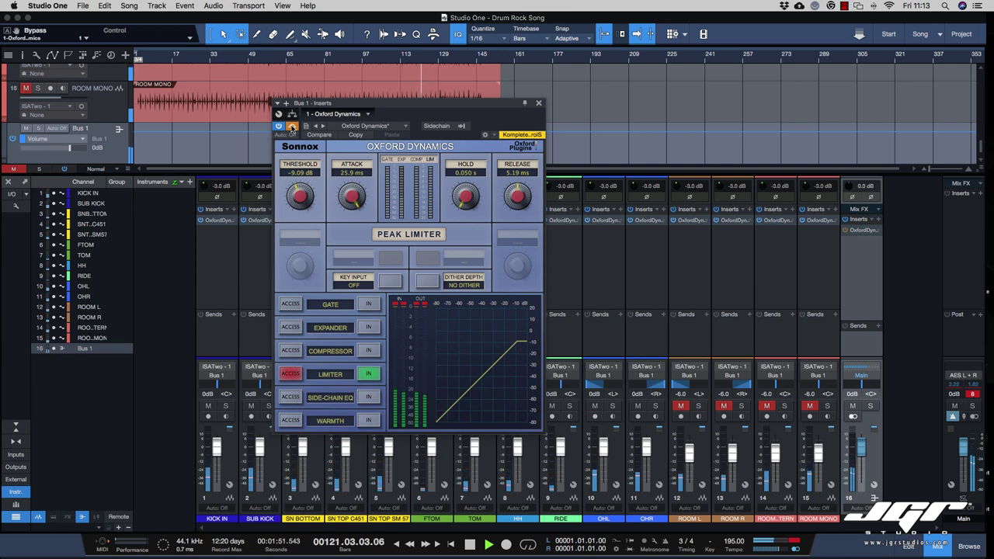
left_click(292, 127)
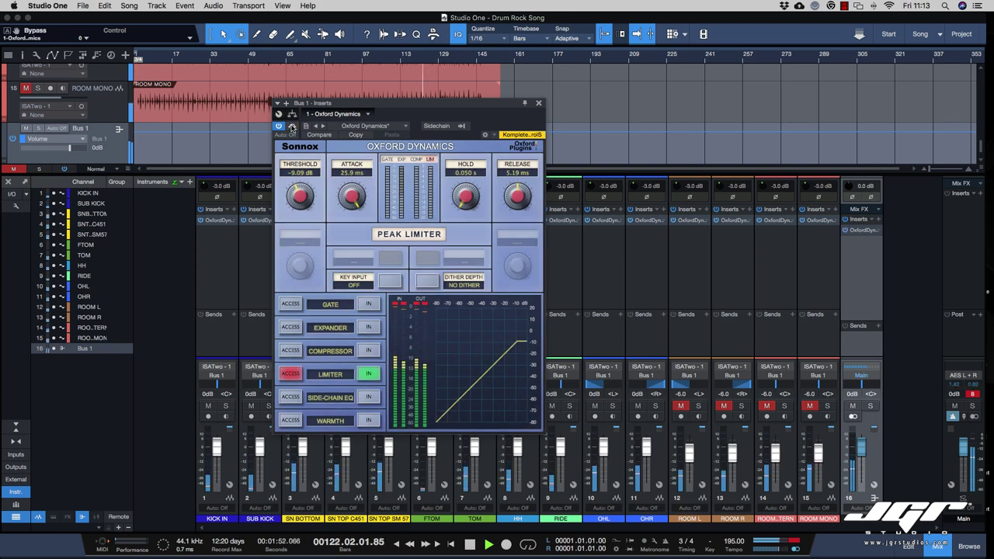
Set the Bus 1 limiter's threshold to 0 dB and stop playback.
double_click(298, 173)
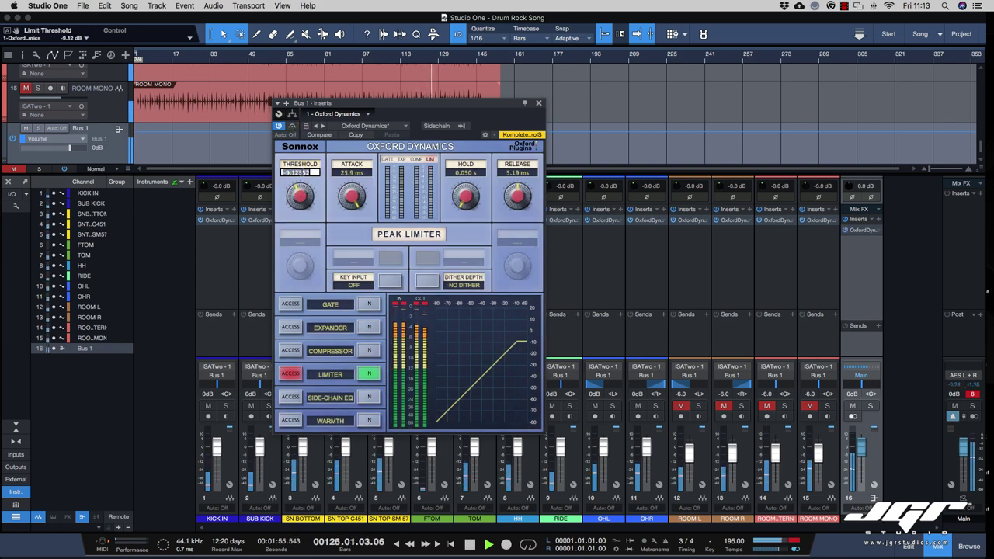
type("0")
key("Return")
key("space")
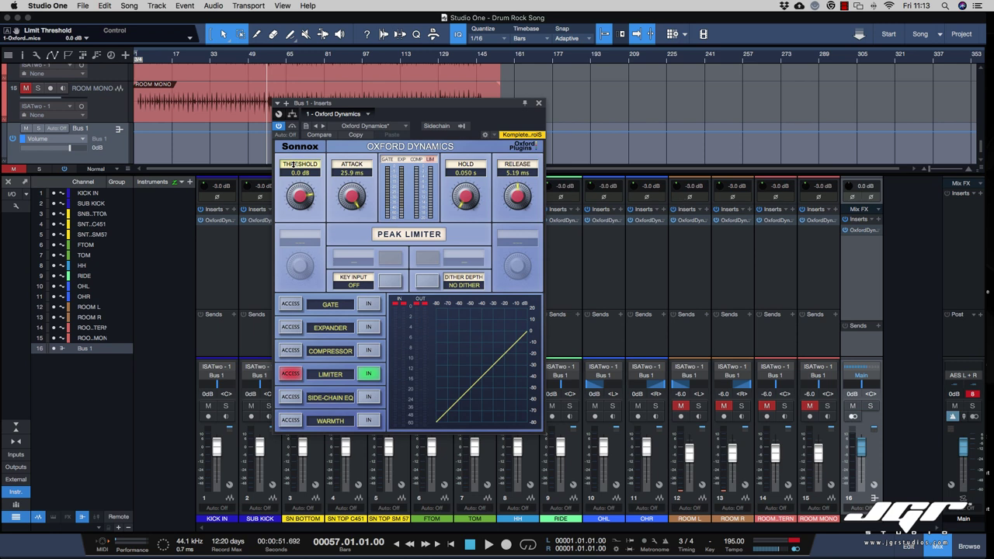
View the clip light hold time options of Oxford Dynamics on Bus 1 without changing them.
left_click(298, 147)
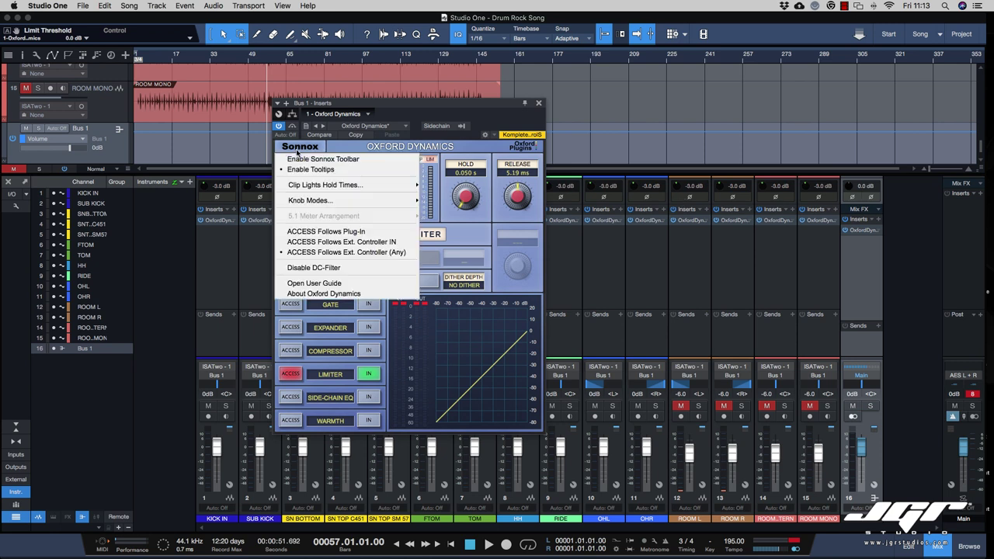
mouse_move(322, 184)
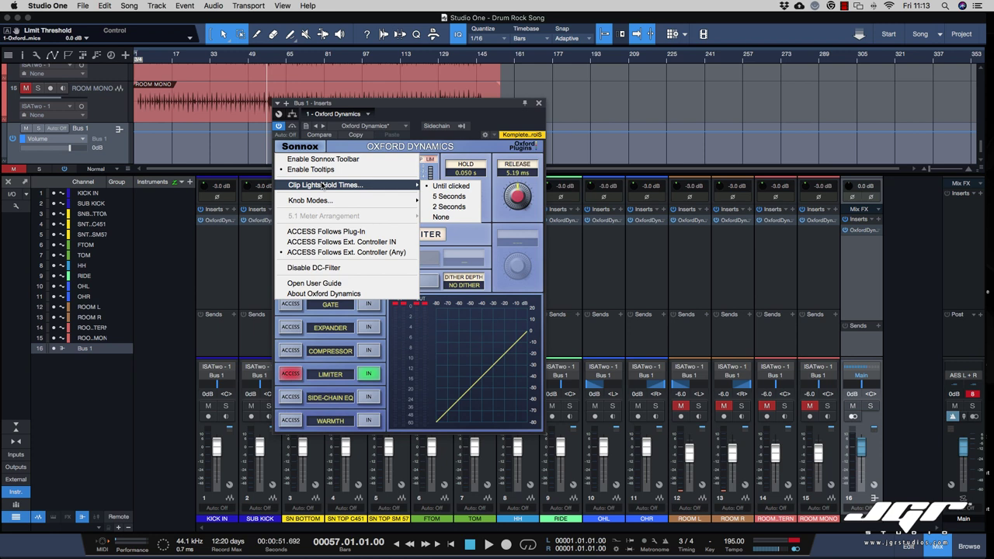
left_click(494, 236)
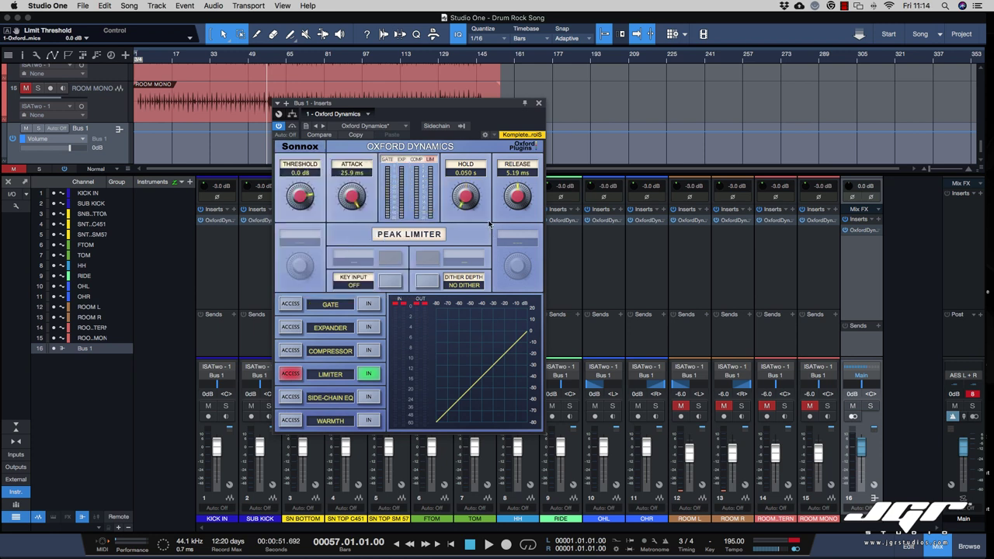